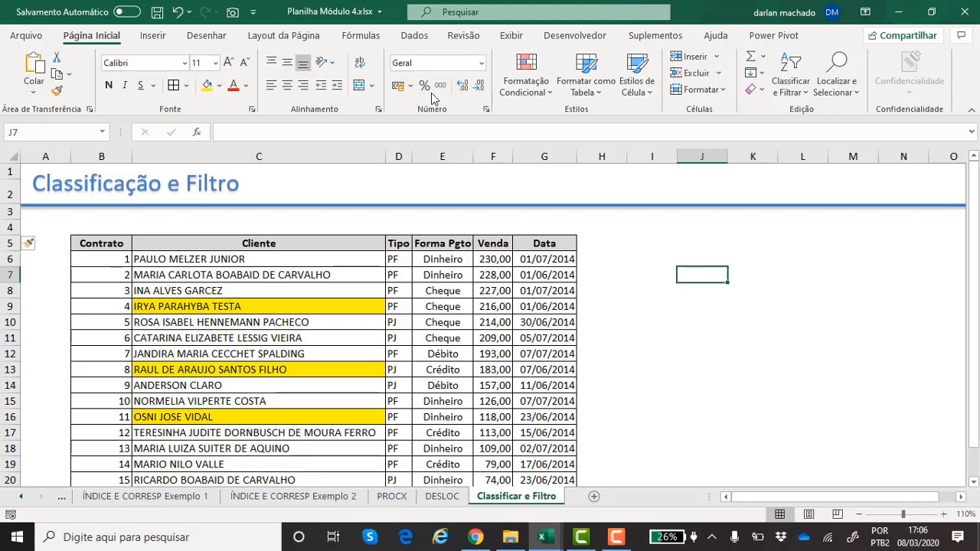
pyautogui.click(413, 42)
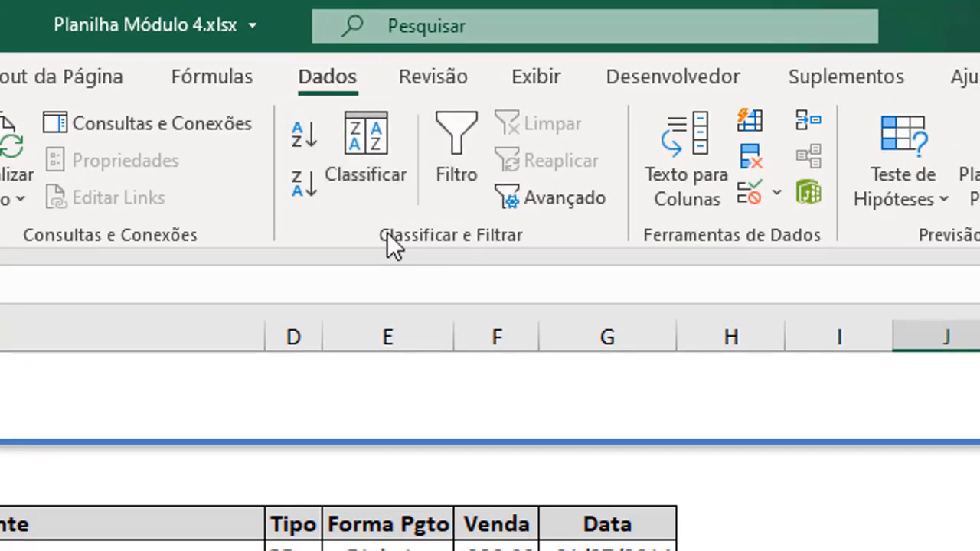
pyautogui.click(318, 78)
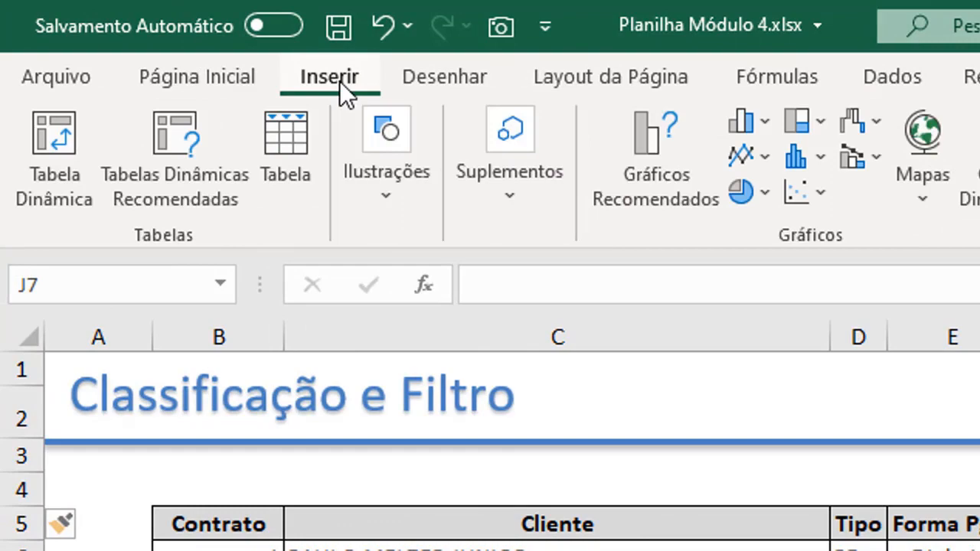
pyautogui.click(216, 78)
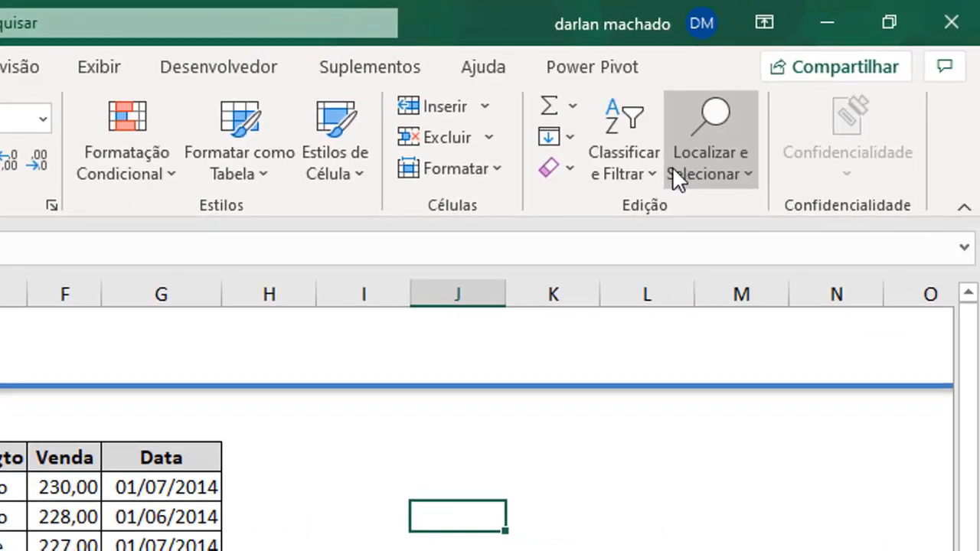
pyautogui.click(644, 167)
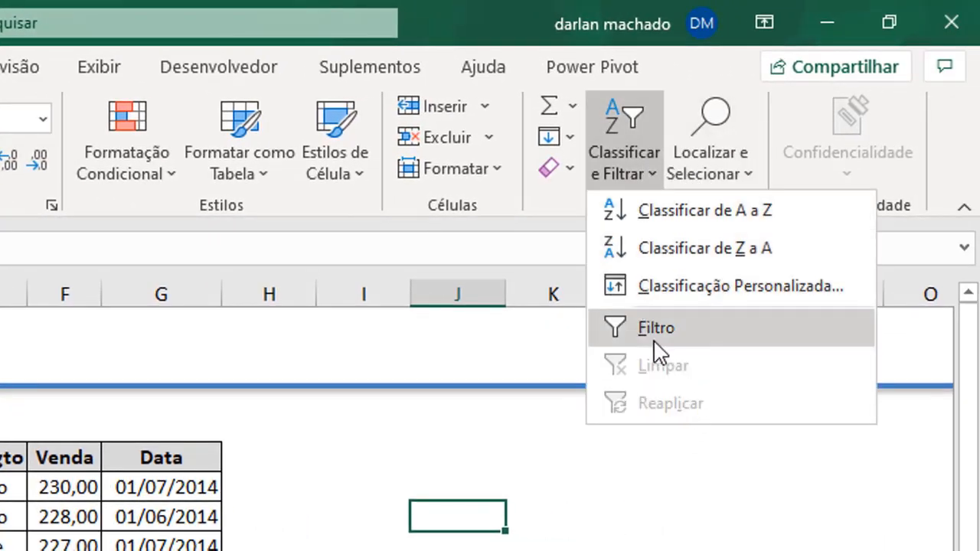
pyautogui.click(1, 67)
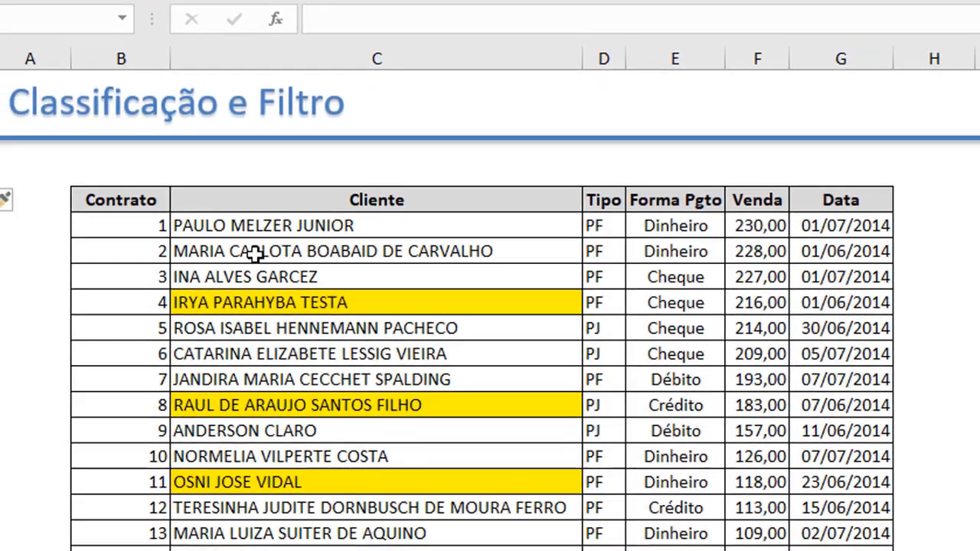
# - Examine the contract table's headers, its Forma Pgto column and several entries under Venda and Cliente
pyautogui.click(112, 208)
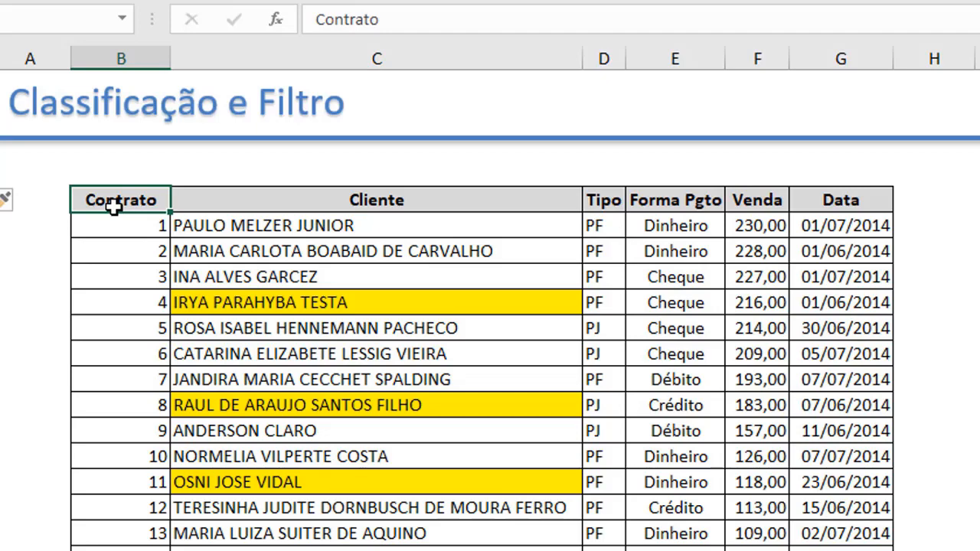
pyautogui.moveTo(120, 197); pyautogui.dragTo(684, 329)
pyautogui.click(681, 329)
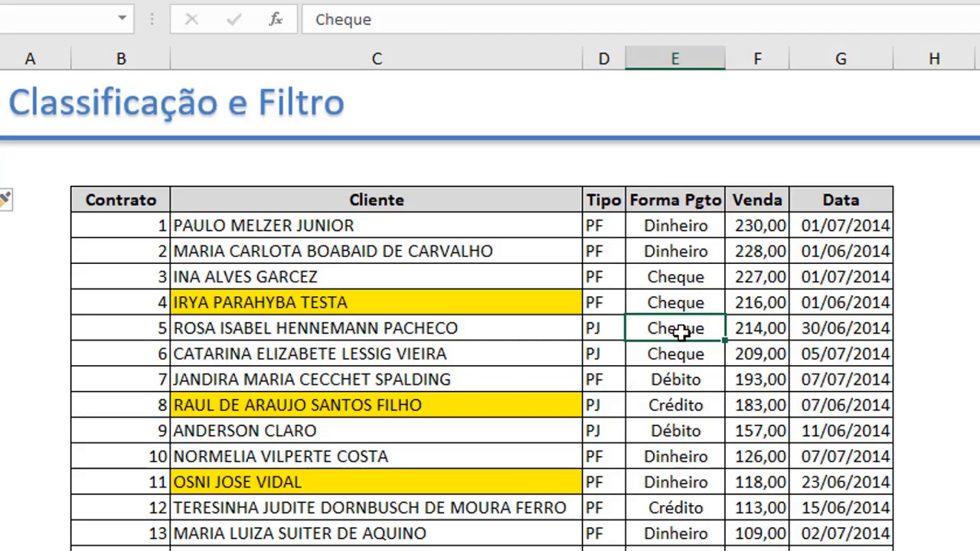
pyautogui.moveTo(678, 199); pyautogui.dragTo(678, 550)
pyautogui.scroll(1, 490, 319)
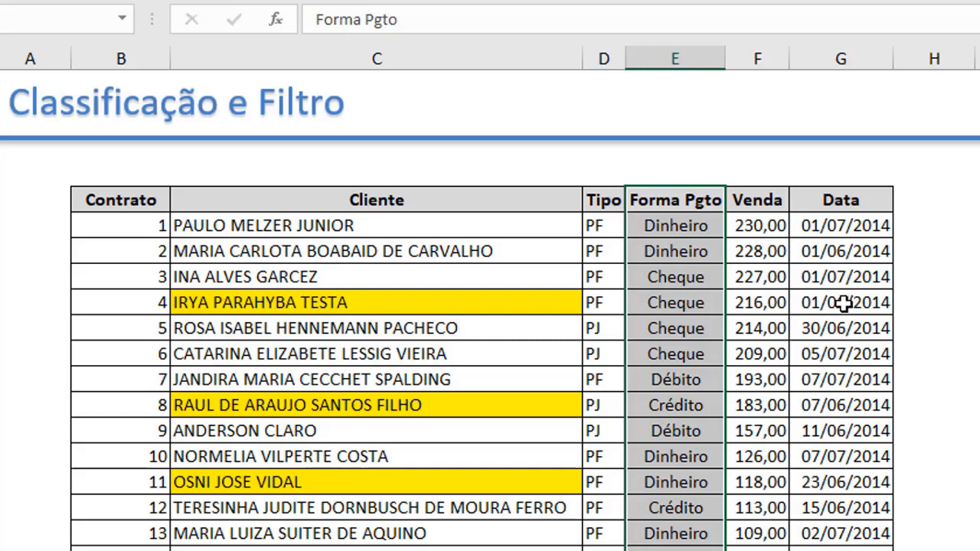
pyautogui.click(763, 274)
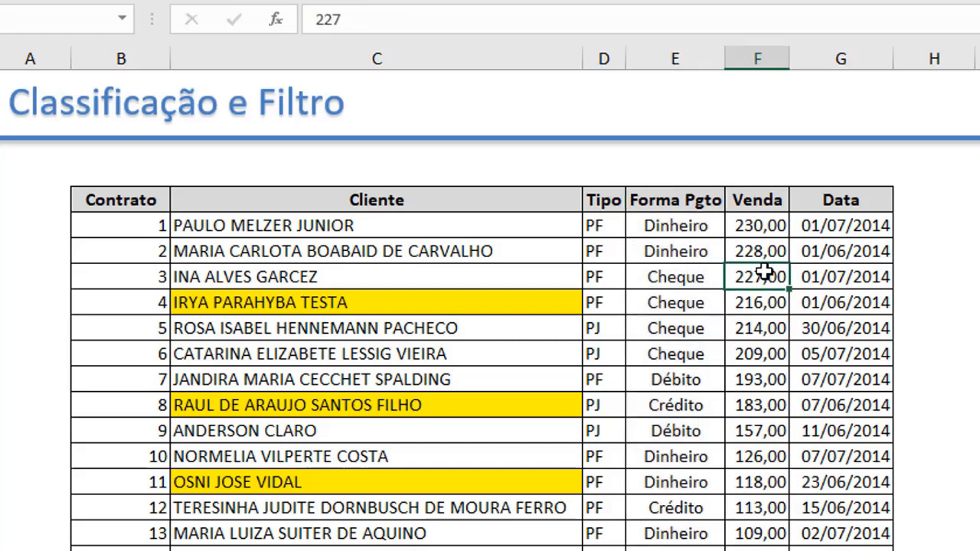
pyautogui.click(691, 272)
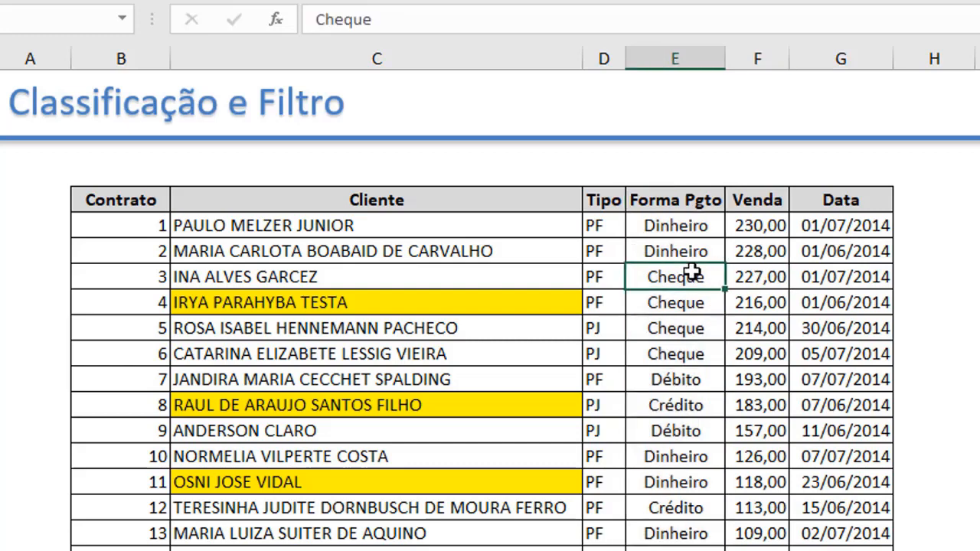
pyautogui.click(451, 251)
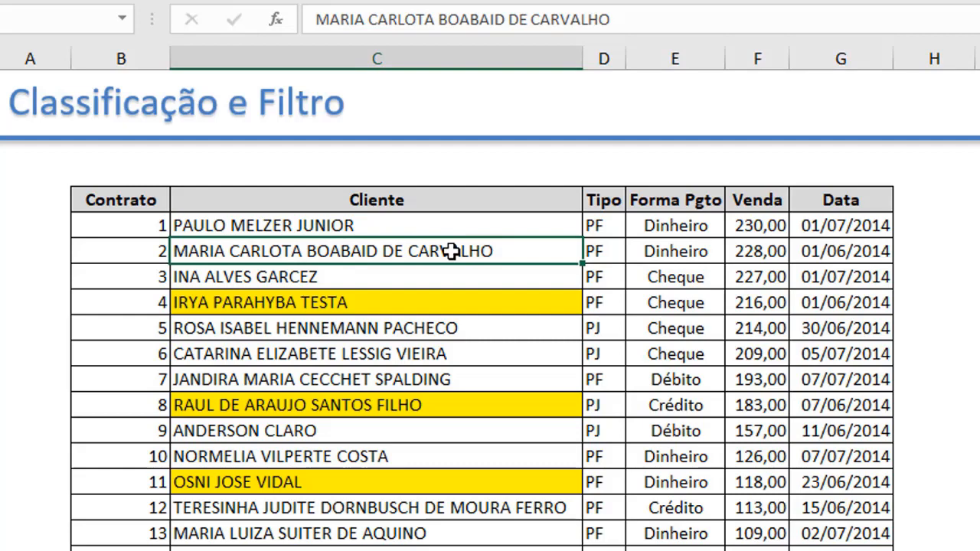
pyautogui.click(467, 280)
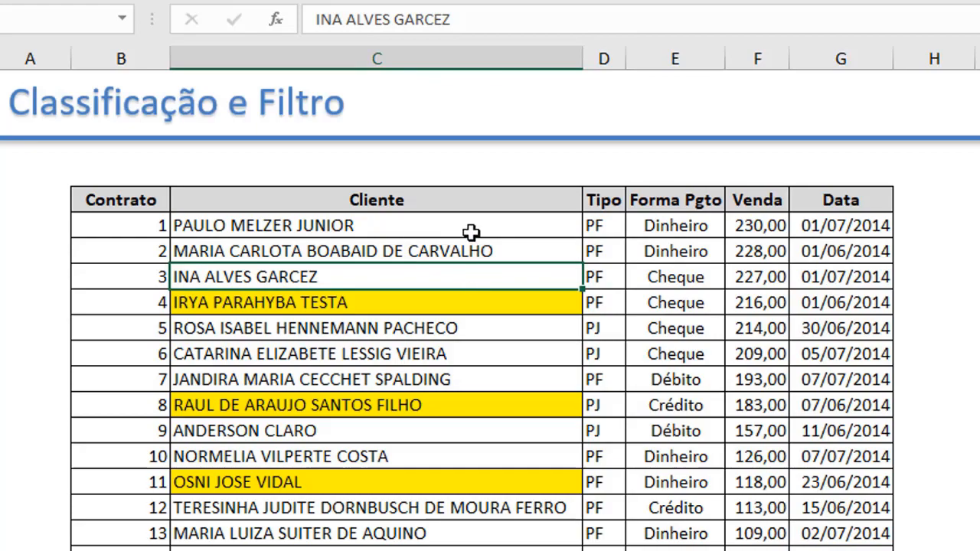
# - Sort the table by Cliente from A to Z, and switch between both directions, finishing with Z to A
pyautogui.click(448, 201)
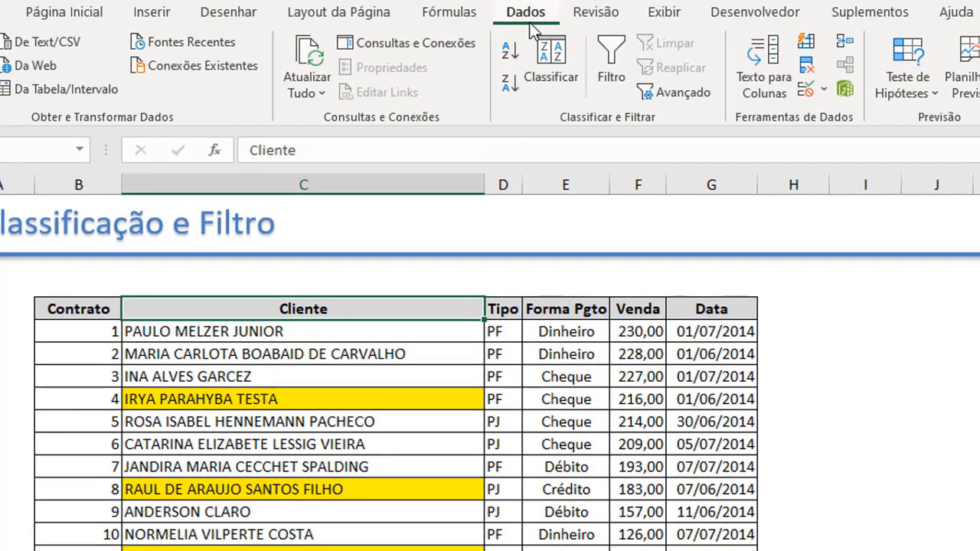
pyautogui.click(511, 61)
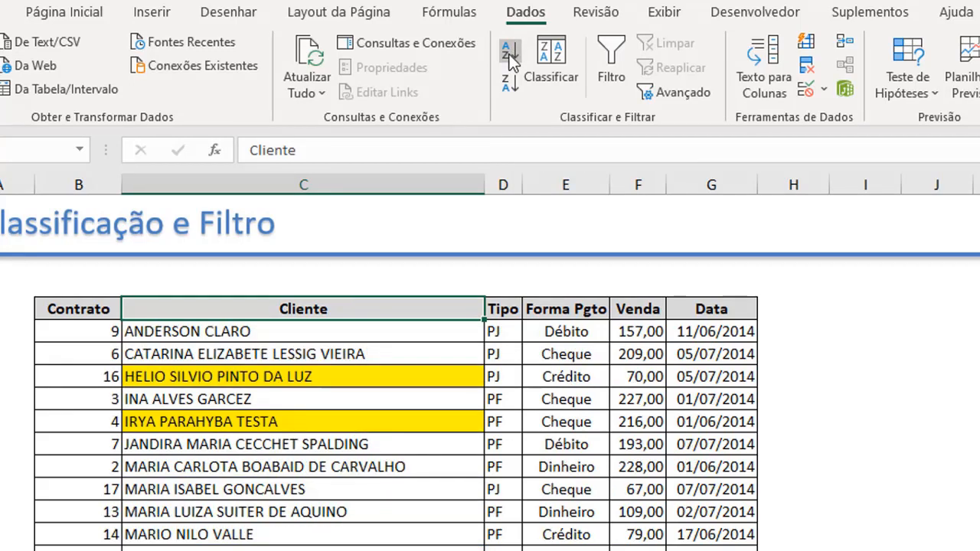
pyautogui.click(373, 404)
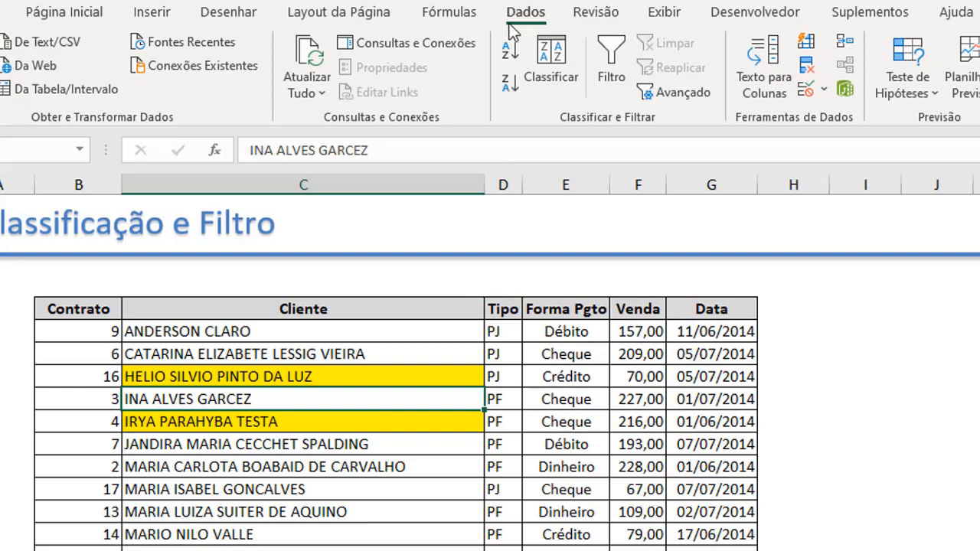
pyautogui.click(505, 85)
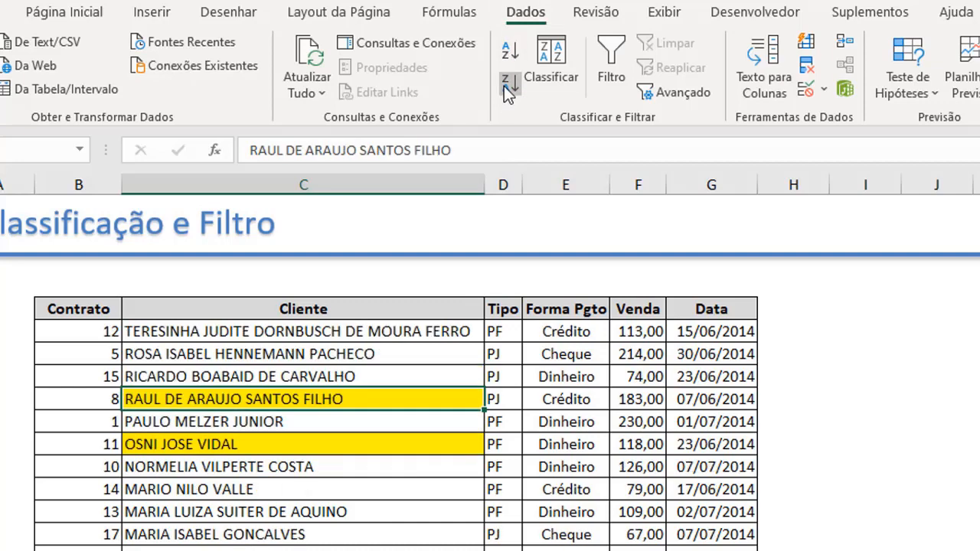
pyautogui.click(509, 58)
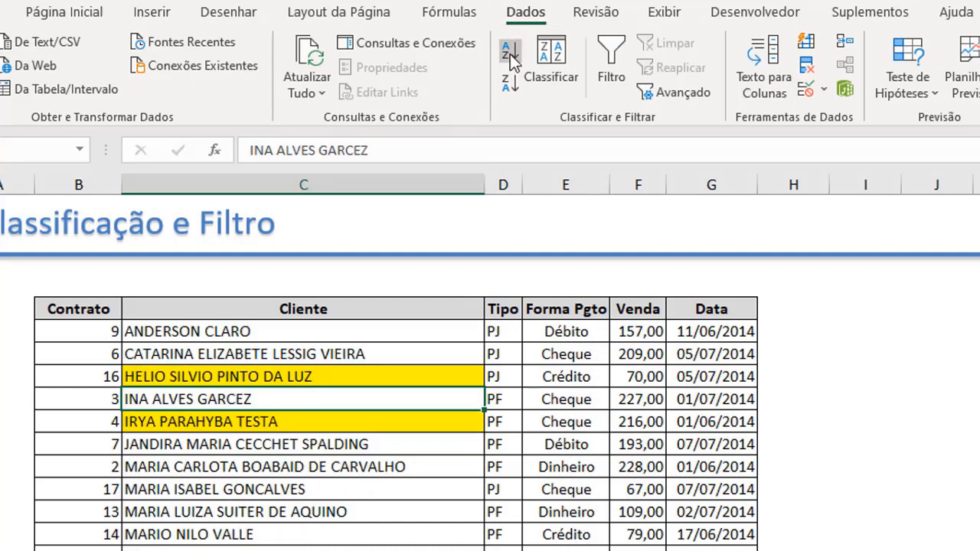
pyautogui.click(513, 87)
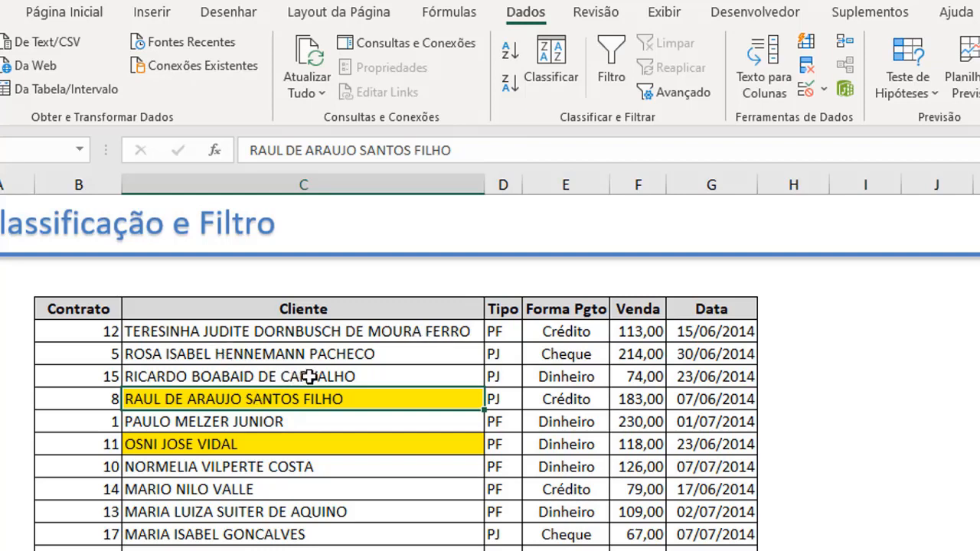
# - Sort the table by Venda in ascending order and by Data in both directions, finishing with oldest to newest
pyautogui.click(635, 376)
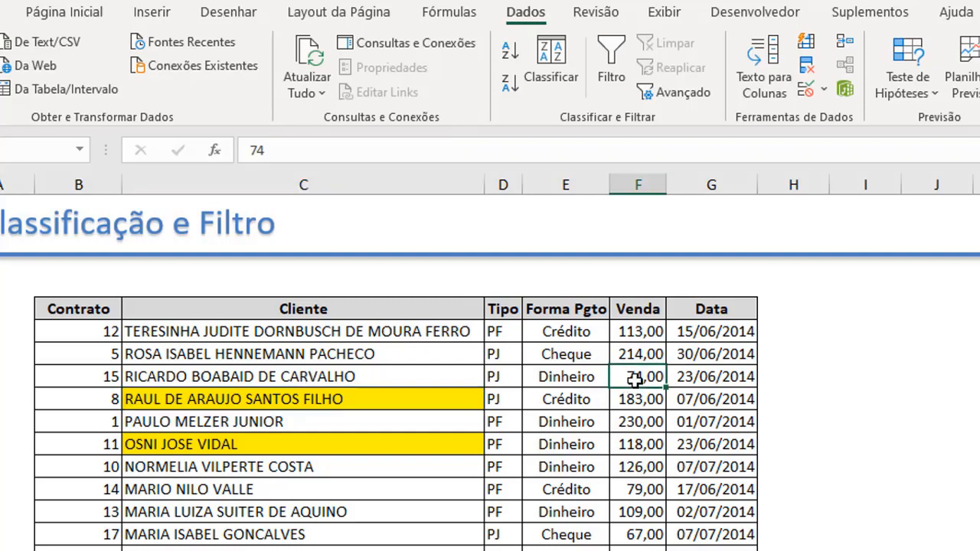
pyautogui.click(510, 52)
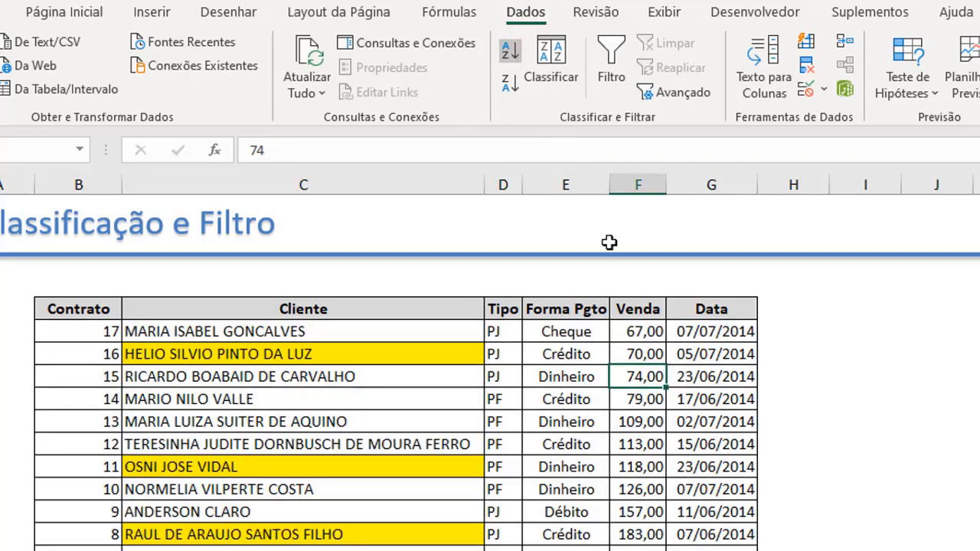
pyautogui.click(698, 373)
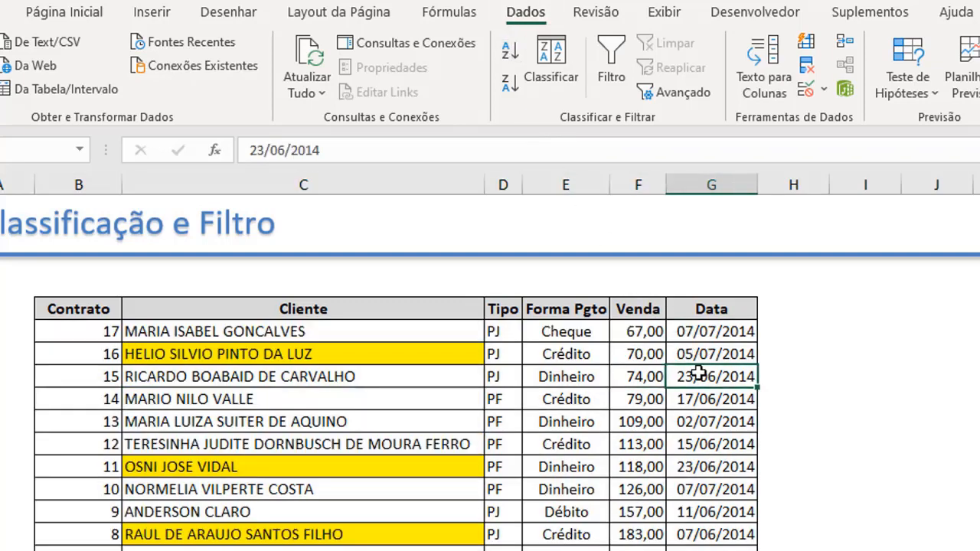
pyautogui.click(510, 81)
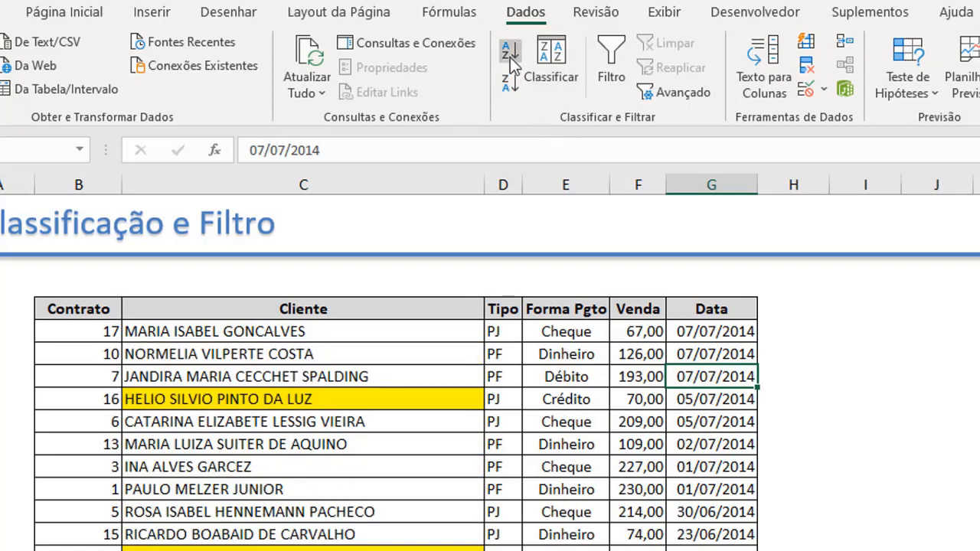
pyautogui.click(510, 52)
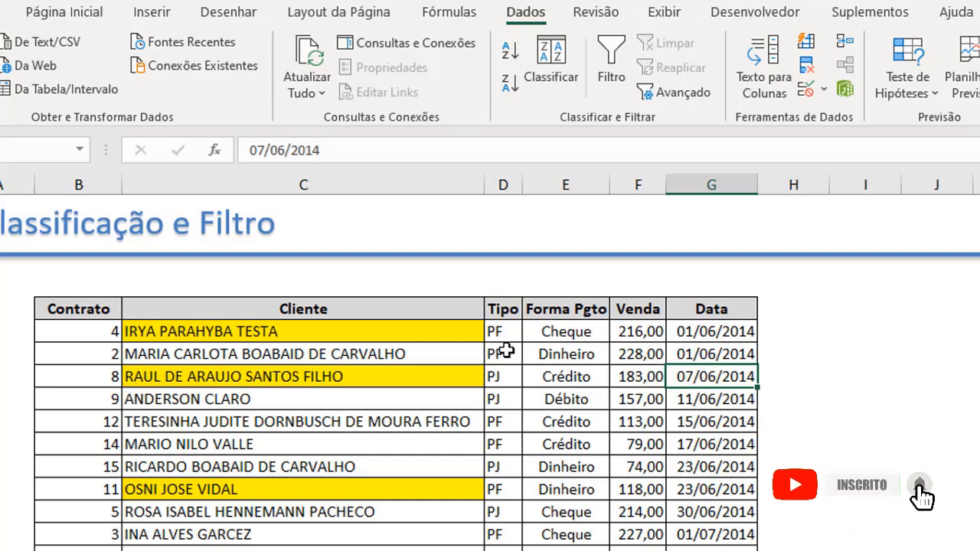
# - Set up a custom sort of the table with Forma Pgto as first level, on Valores das Células, ordered De A a Z
pyautogui.click(532, 427)
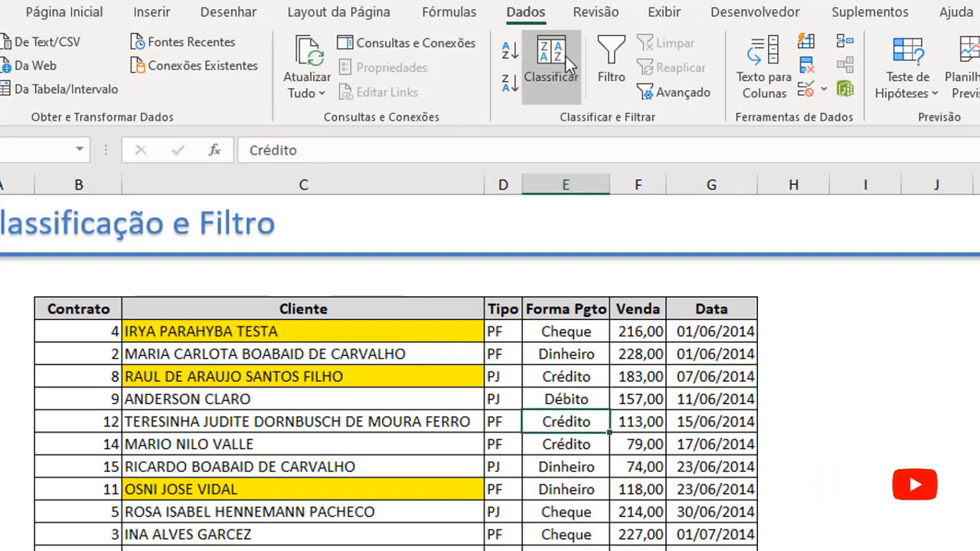
pyautogui.click(416, 385)
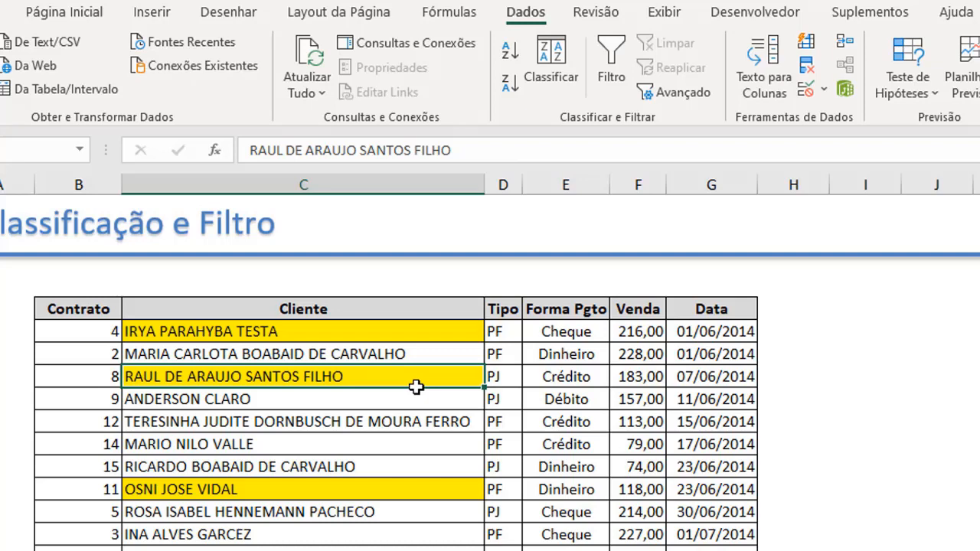
pyautogui.click(556, 61)
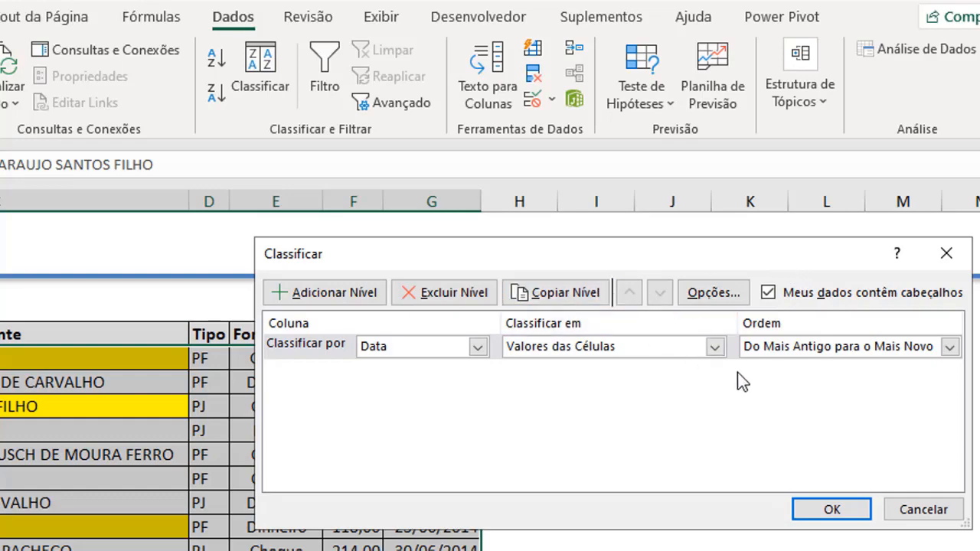
pyautogui.moveTo(482, 257); pyautogui.dragTo(529, 205)
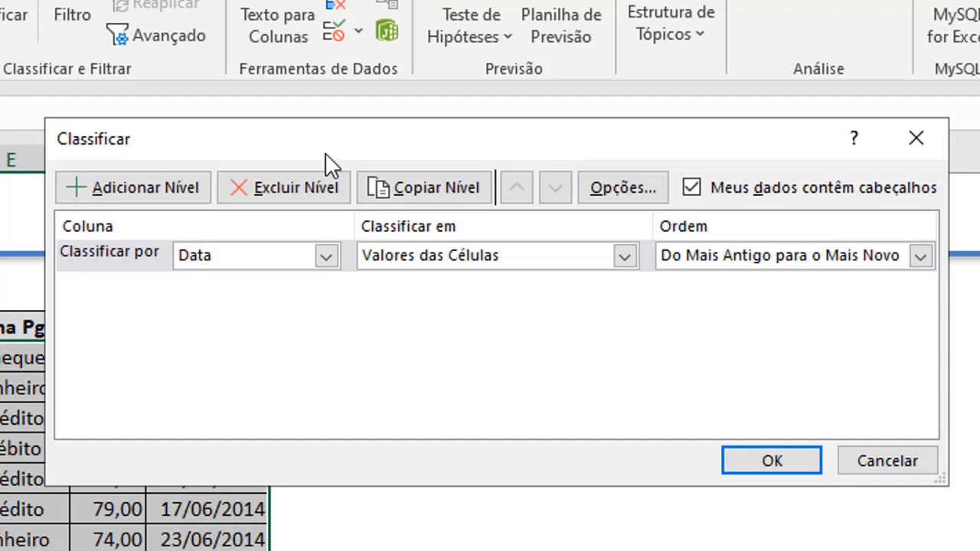
pyautogui.click(325, 257)
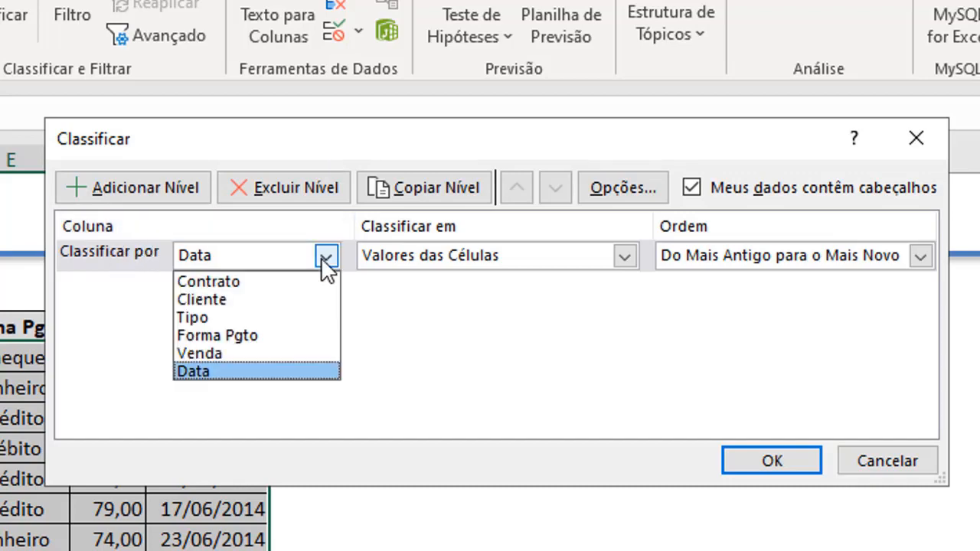
pyautogui.click(236, 336)
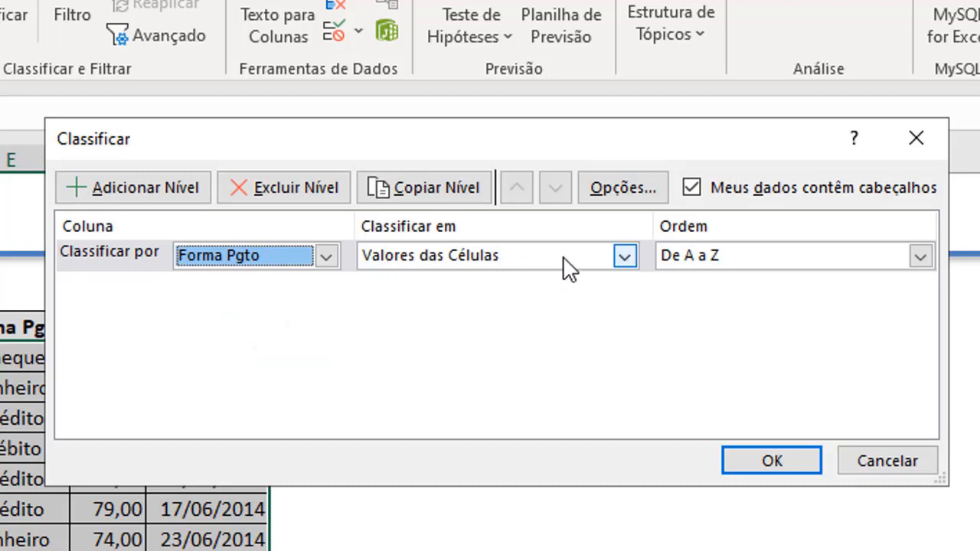
pyautogui.click(624, 260)
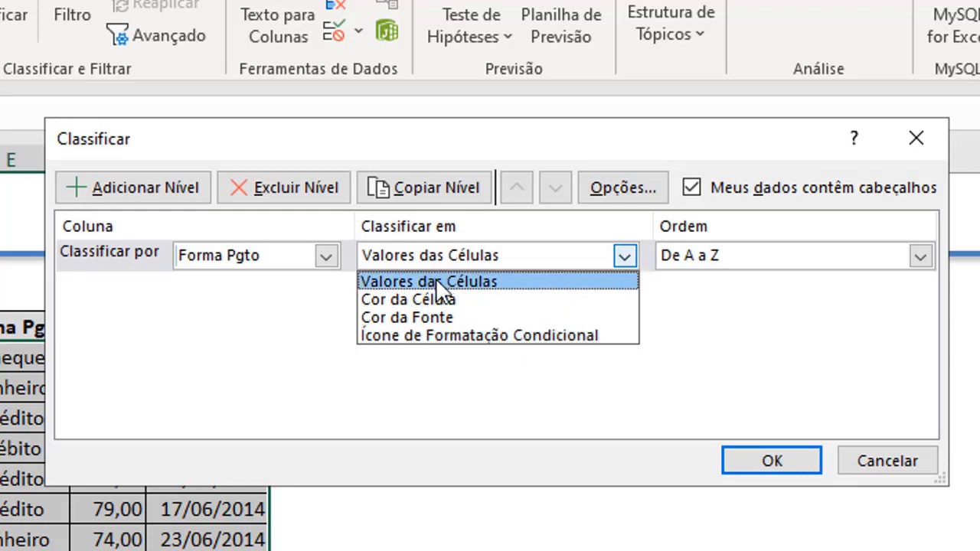
pyautogui.click(491, 290)
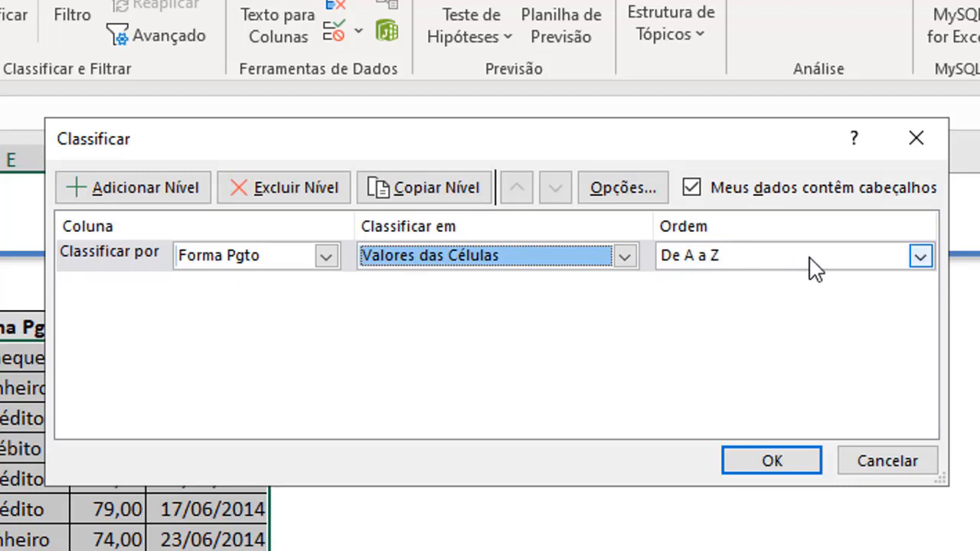
pyautogui.click(892, 266)
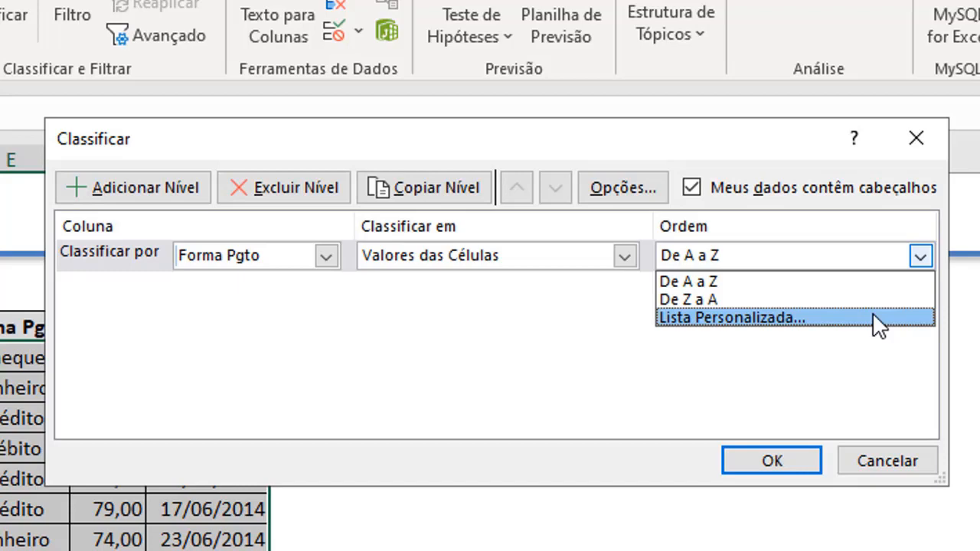
pyautogui.click(782, 295)
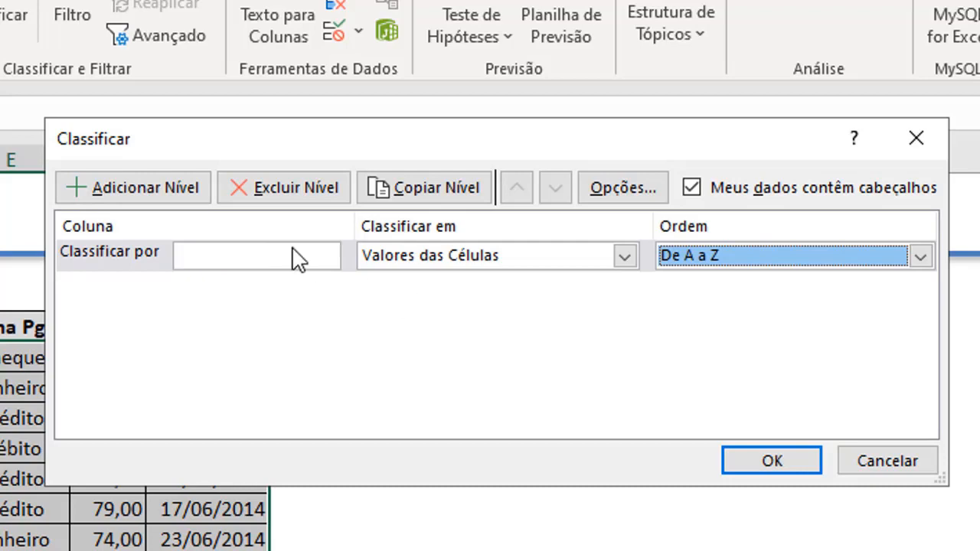
# - Add Venda as second sort level on Valores das Células, ordered Do Maior para o Menor, and apply the sort
pyautogui.click(160, 200)
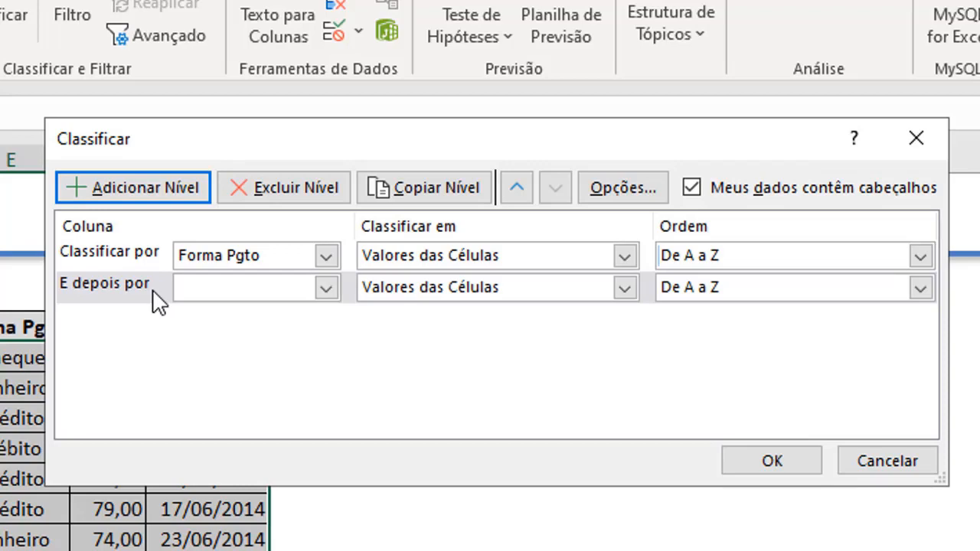
pyautogui.click(323, 295)
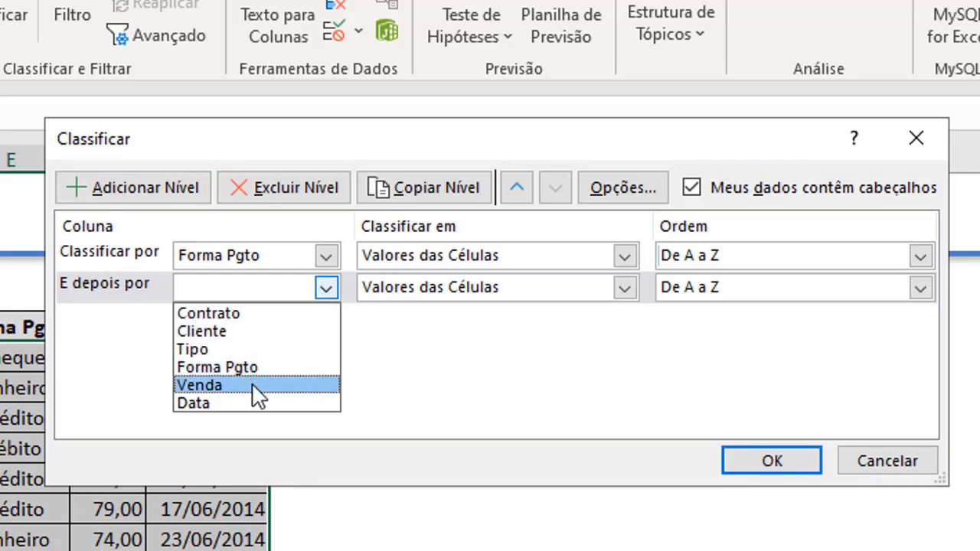
pyautogui.click(252, 385)
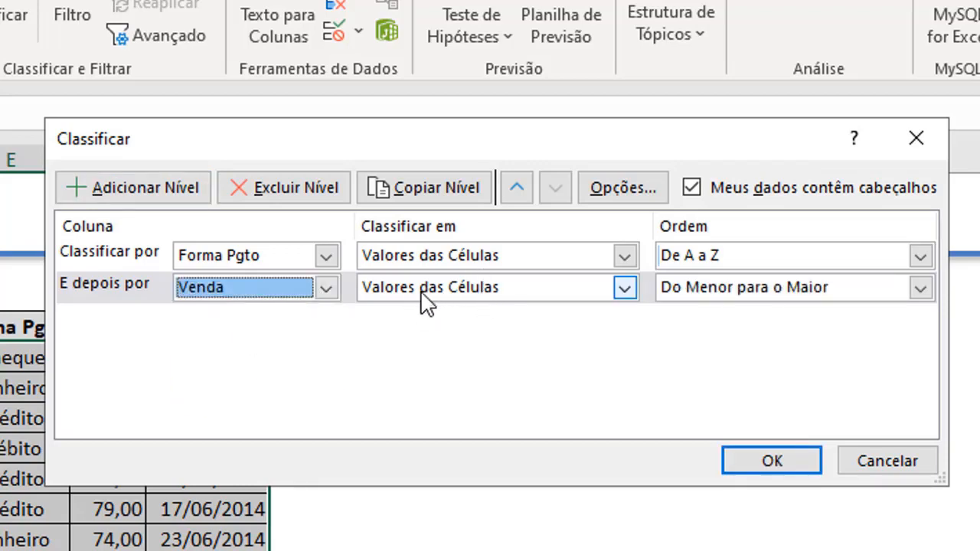
pyautogui.click(706, 293)
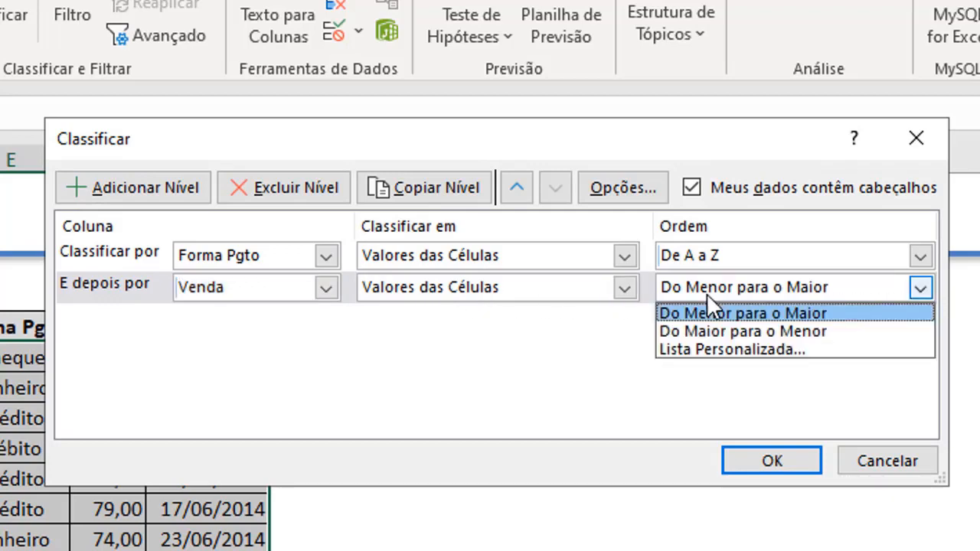
pyautogui.click(720, 332)
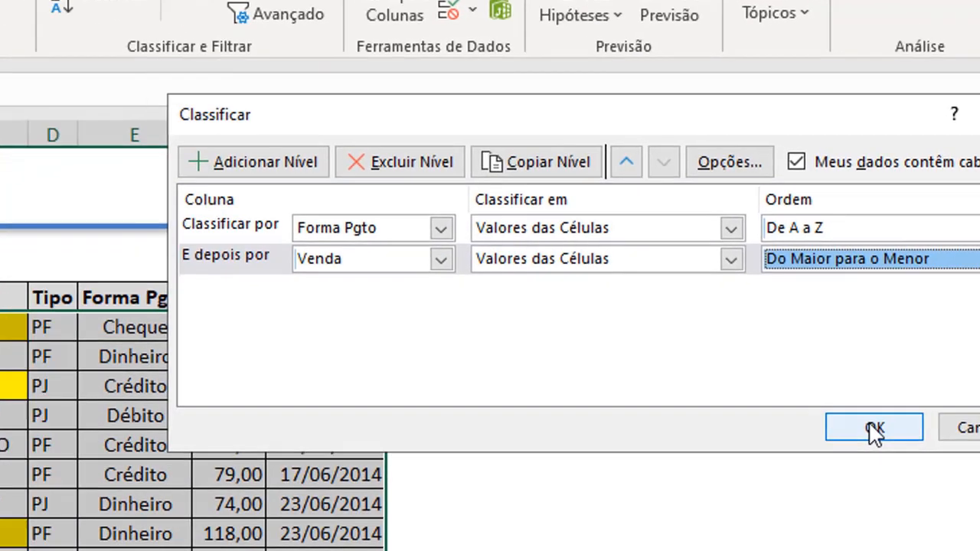
pyautogui.click(770, 463)
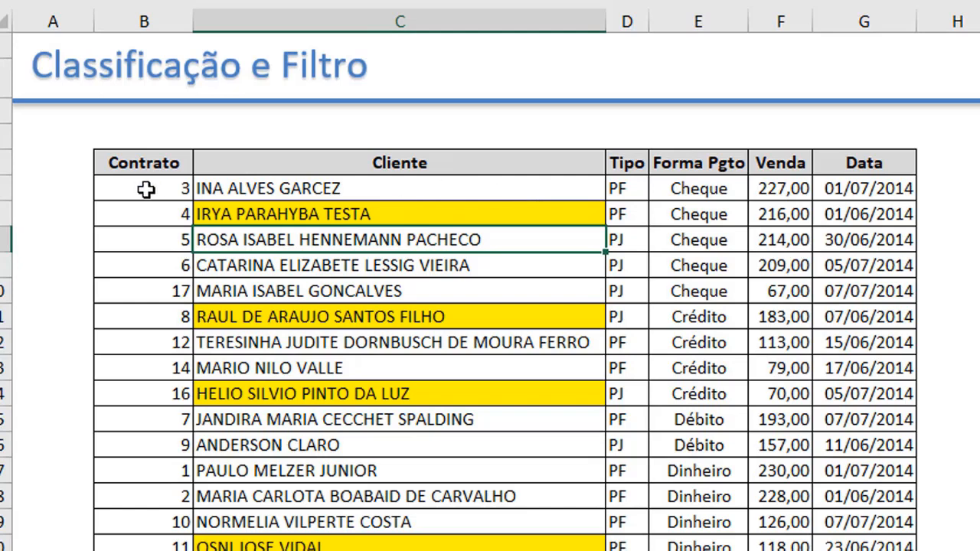
# - Examine the sorted rows of the Cheque, Crédito and Dinheiro groups and their Venda order
pyautogui.moveTo(145, 190); pyautogui.dragTo(863, 261)
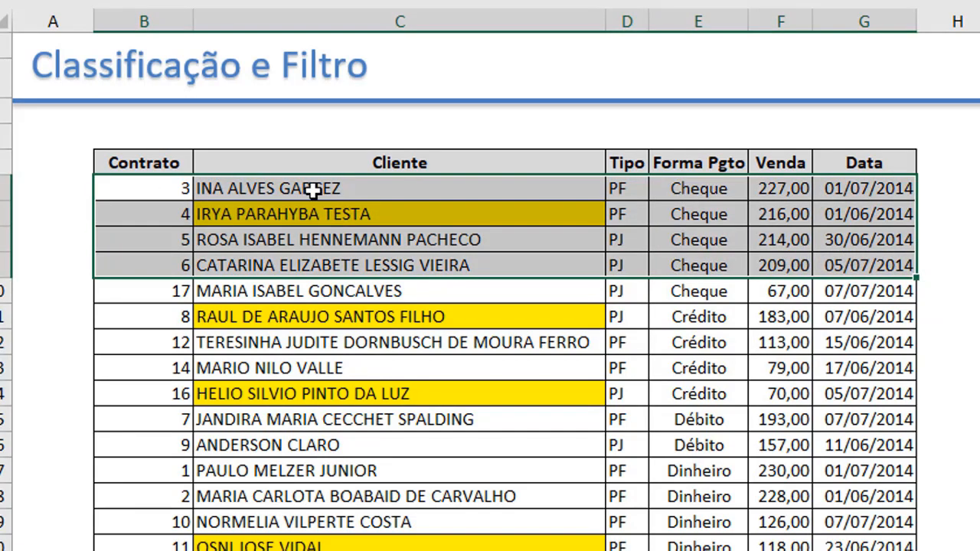
pyautogui.moveTo(187, 187); pyautogui.dragTo(873, 249)
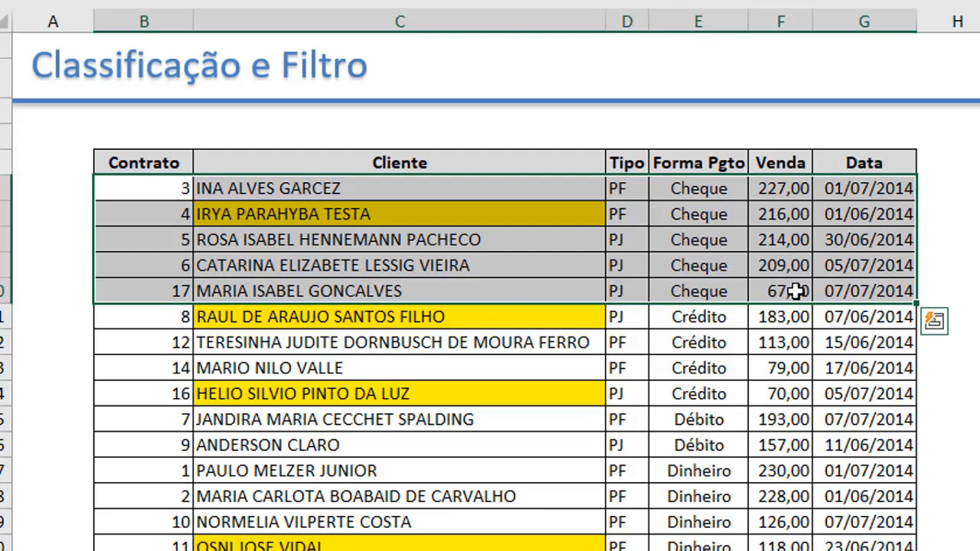
pyautogui.moveTo(169, 317); pyautogui.dragTo(869, 394)
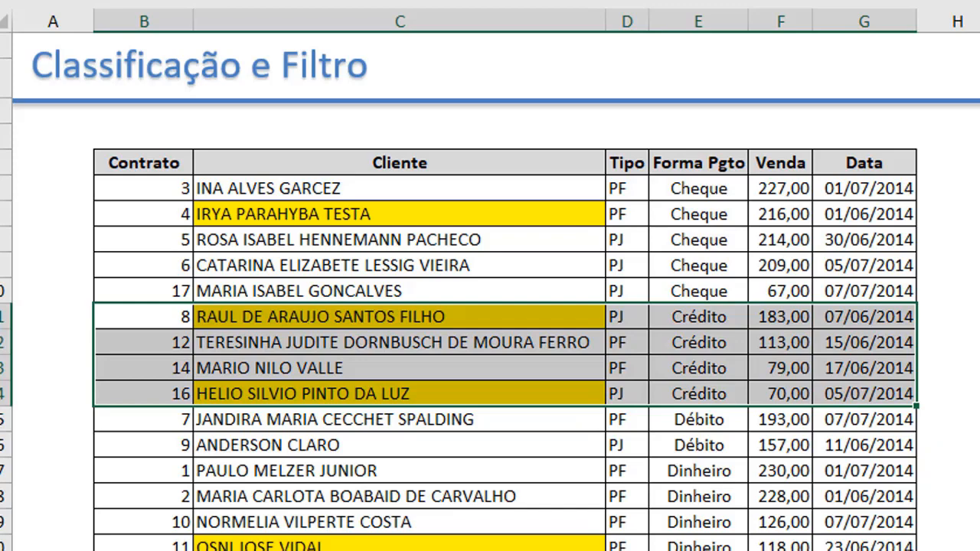
pyautogui.scroll(-1, 490, 306)
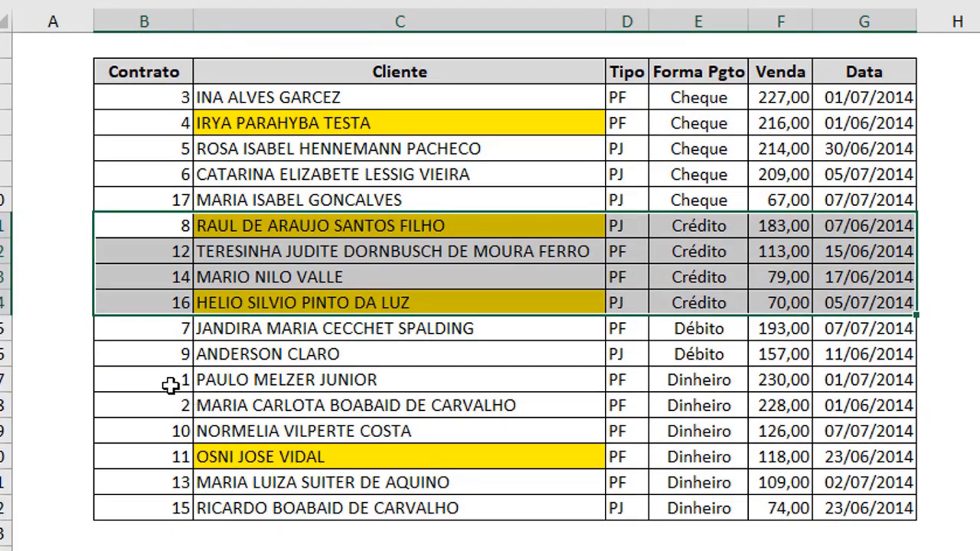
pyautogui.moveTo(171, 385); pyautogui.dragTo(873, 508)
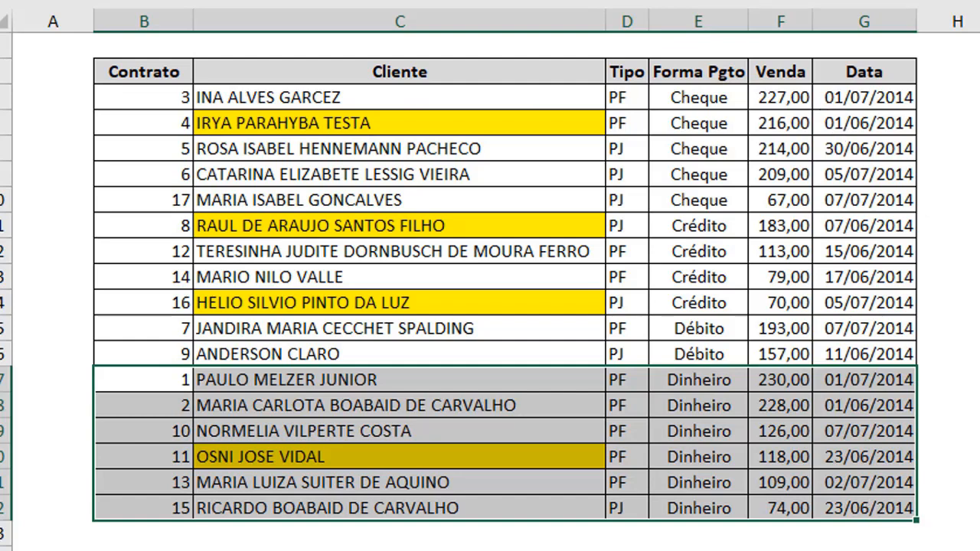
pyautogui.scroll(2, 490, 306)
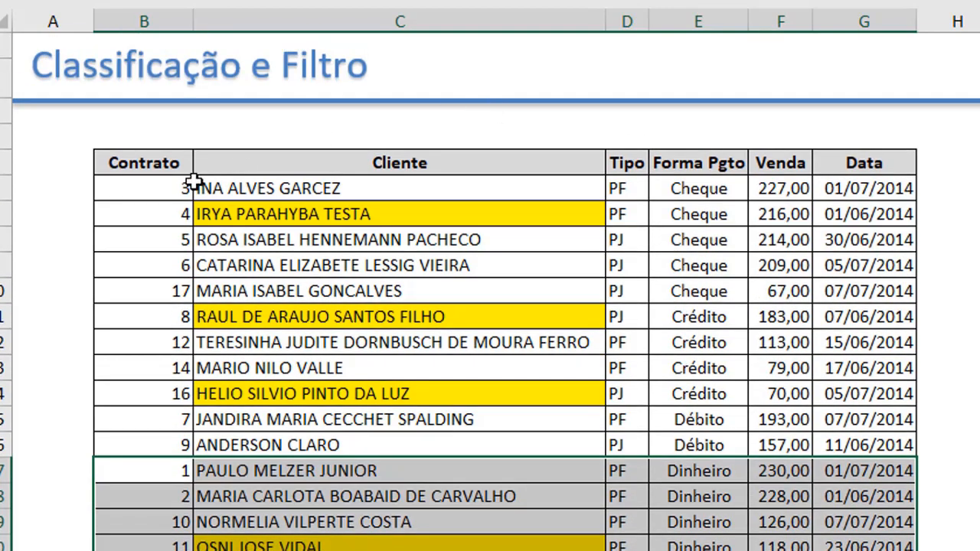
pyautogui.click(194, 182)
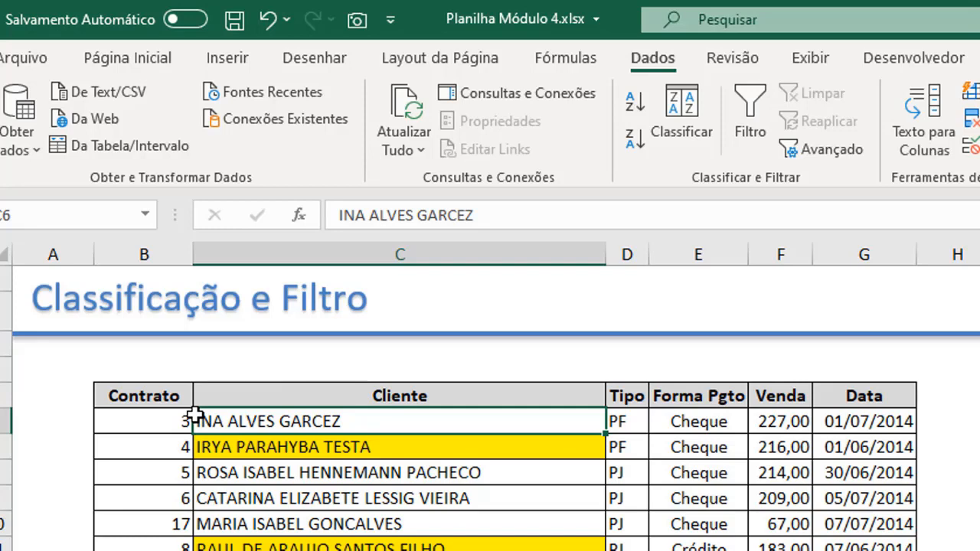
# - Add a Cliente level to the table's custom sort and move it above Forma Pgto as the first level
pyautogui.click(692, 493)
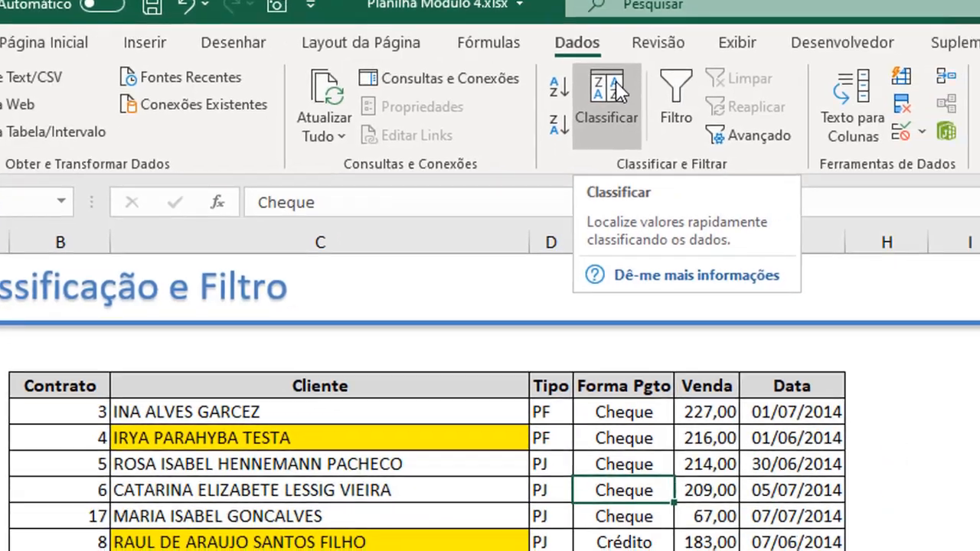
pyautogui.click(688, 107)
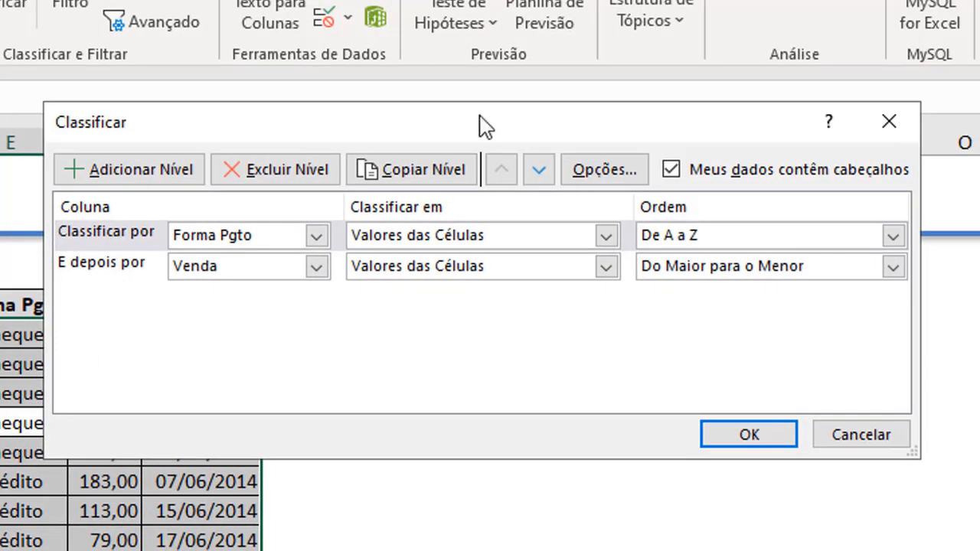
pyautogui.moveTo(540, 122); pyautogui.dragTo(535, 7)
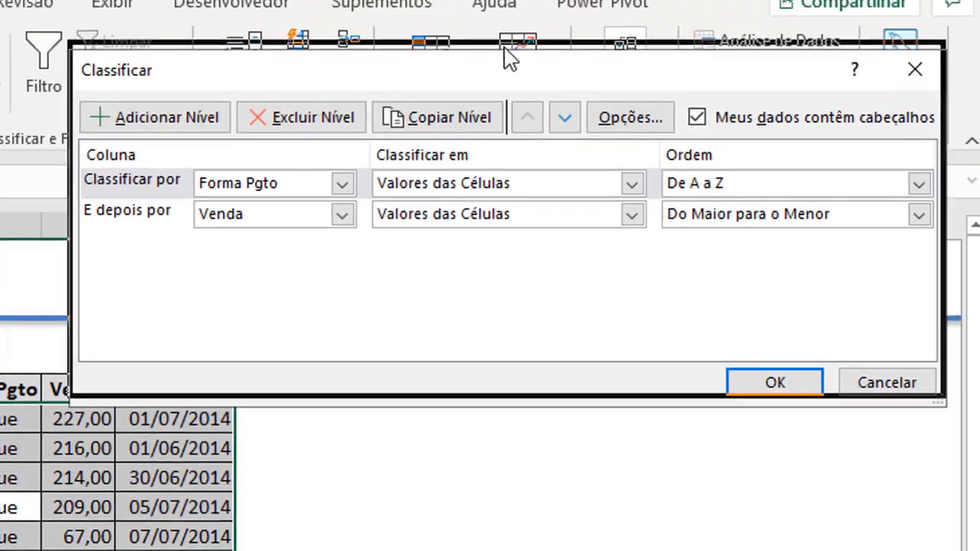
pyautogui.moveTo(504, 48); pyautogui.dragTo(474, 53)
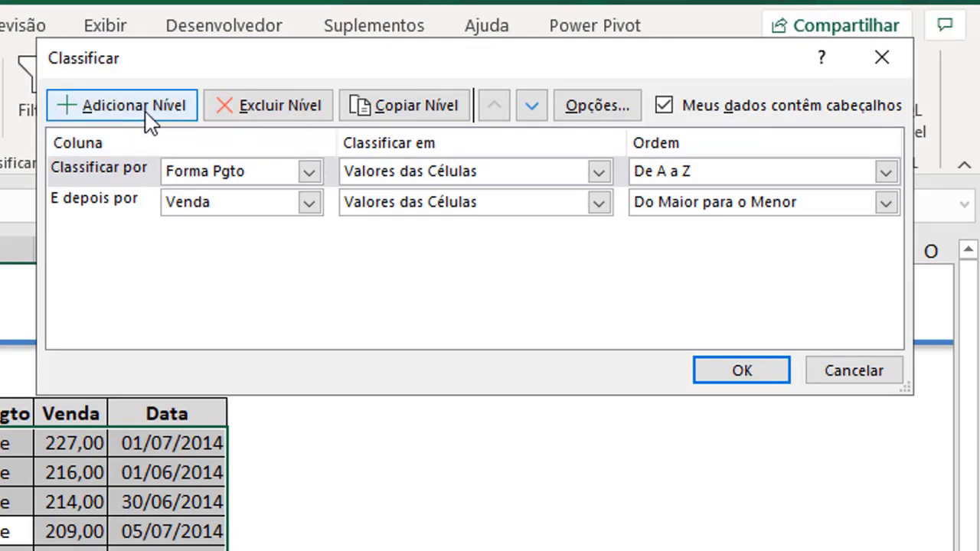
pyautogui.click(150, 121)
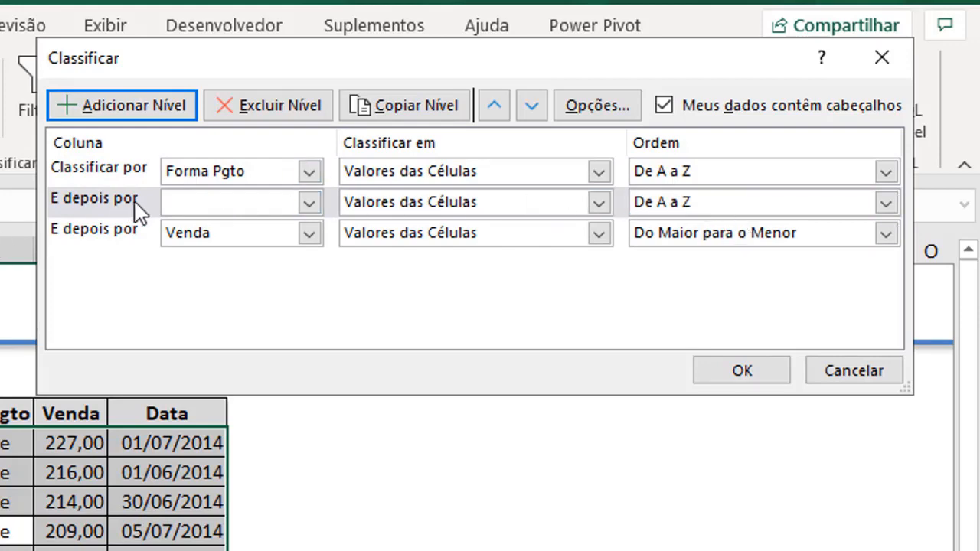
pyautogui.click(307, 202)
pyautogui.click(231, 245)
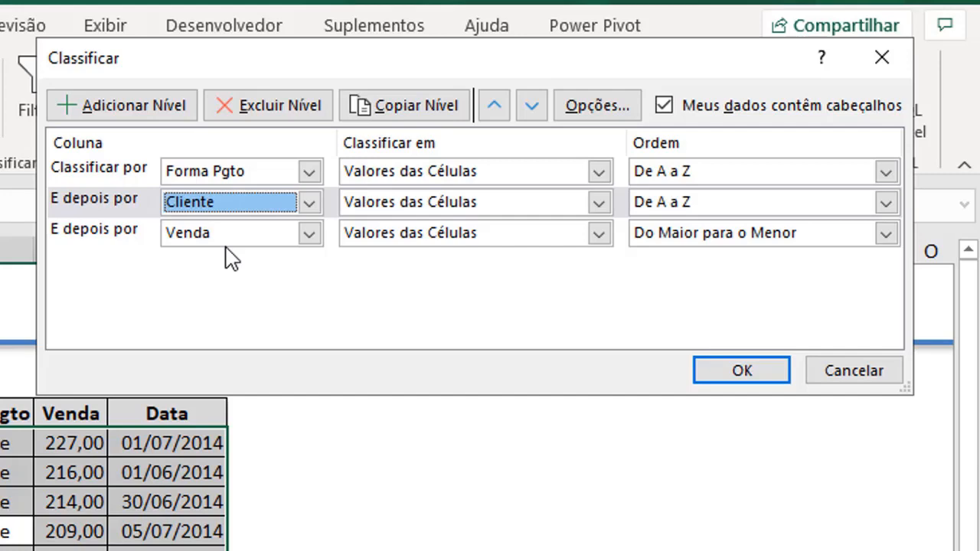
pyautogui.click(113, 202)
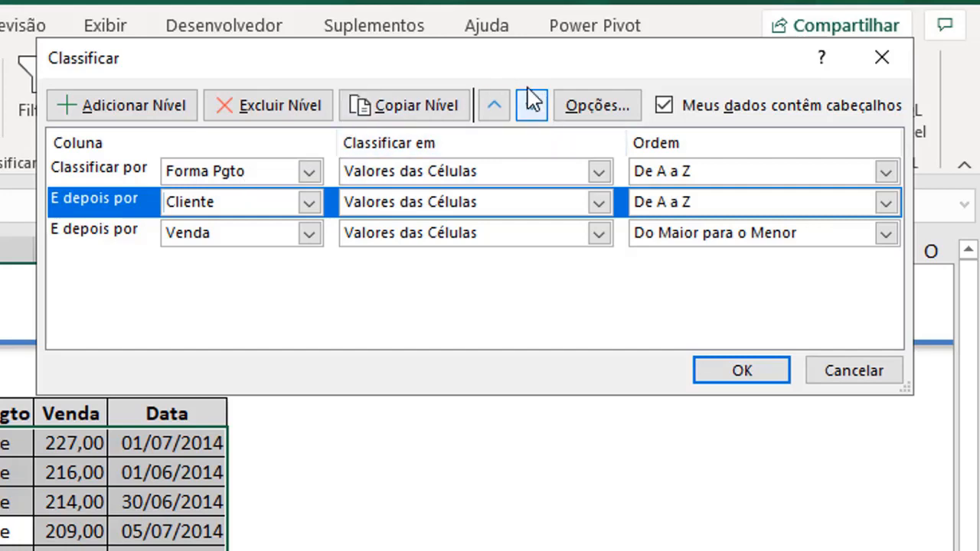
pyautogui.click(494, 111)
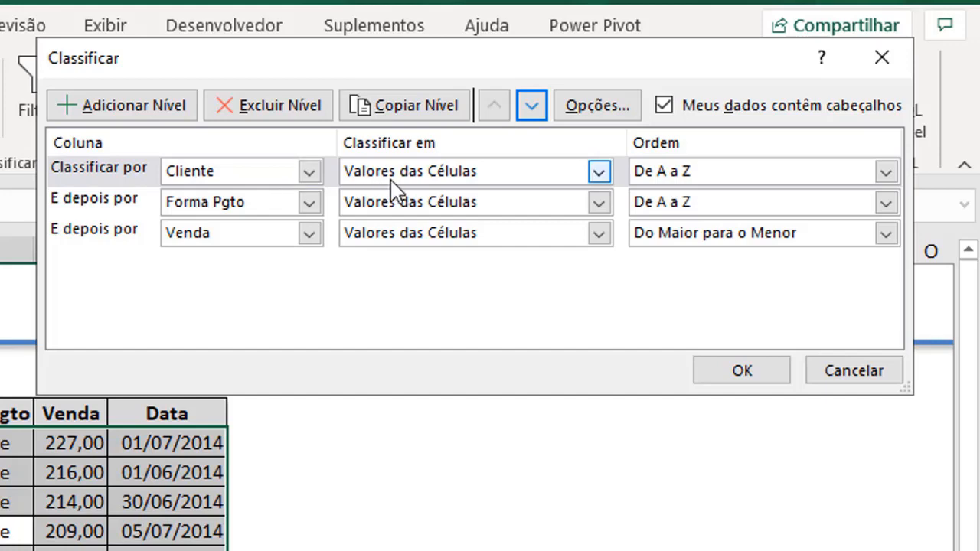
# - Set the Cliente level to sort on Cor da Célula with yellow Na Parte Superior, and apply the sort
pyautogui.click(436, 173)
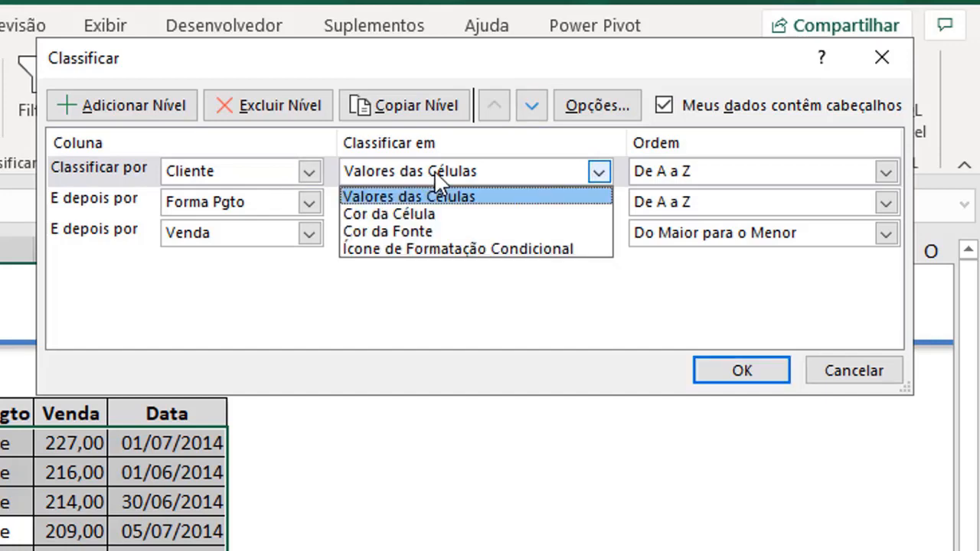
pyautogui.click(406, 214)
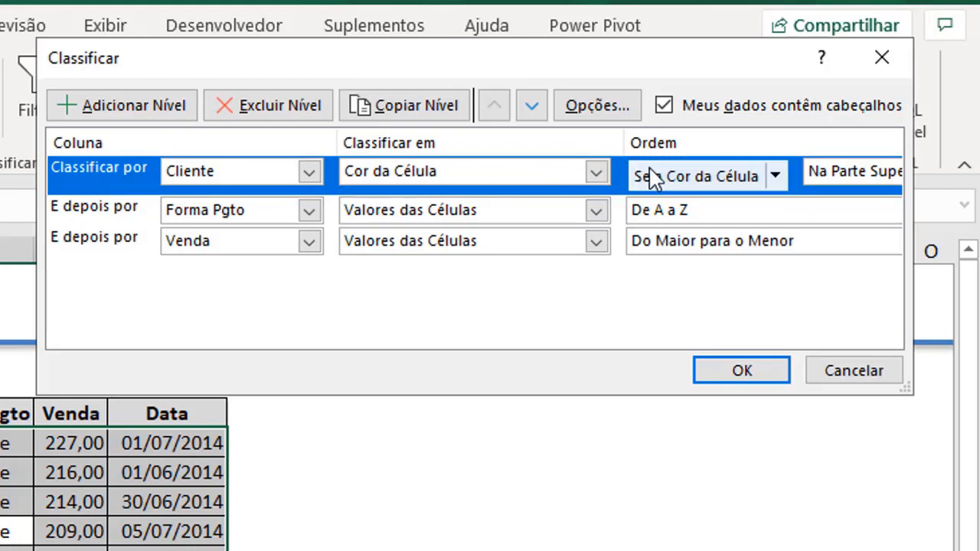
pyautogui.click(775, 176)
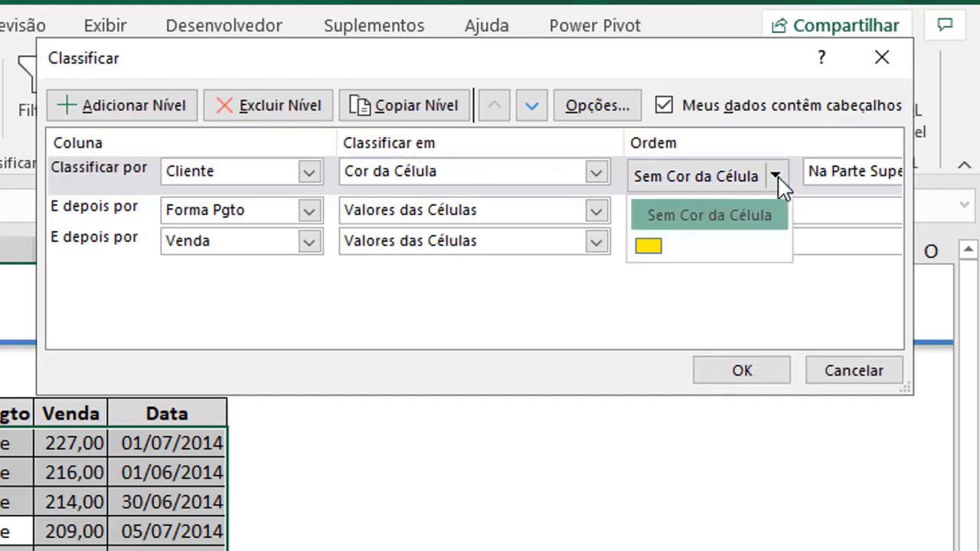
pyautogui.click(649, 246)
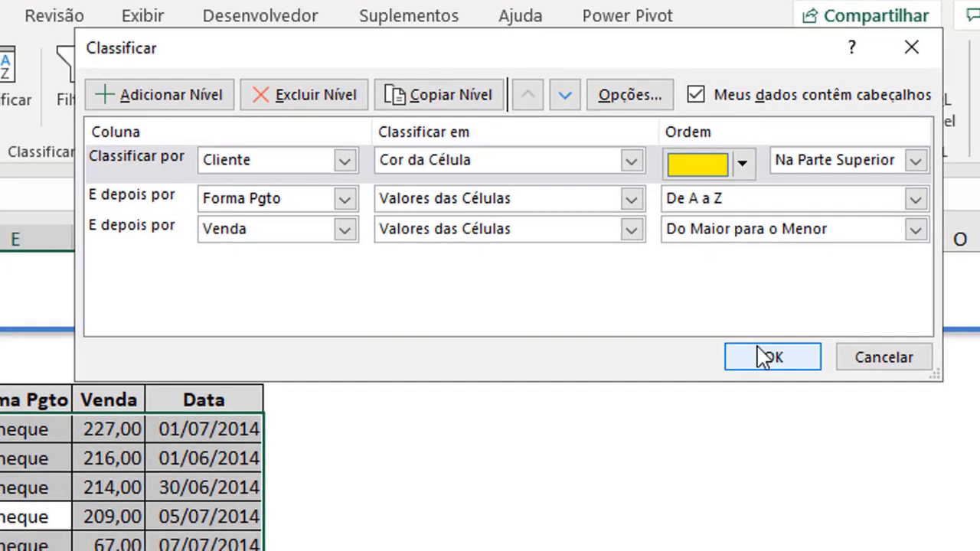
pyautogui.click(742, 370)
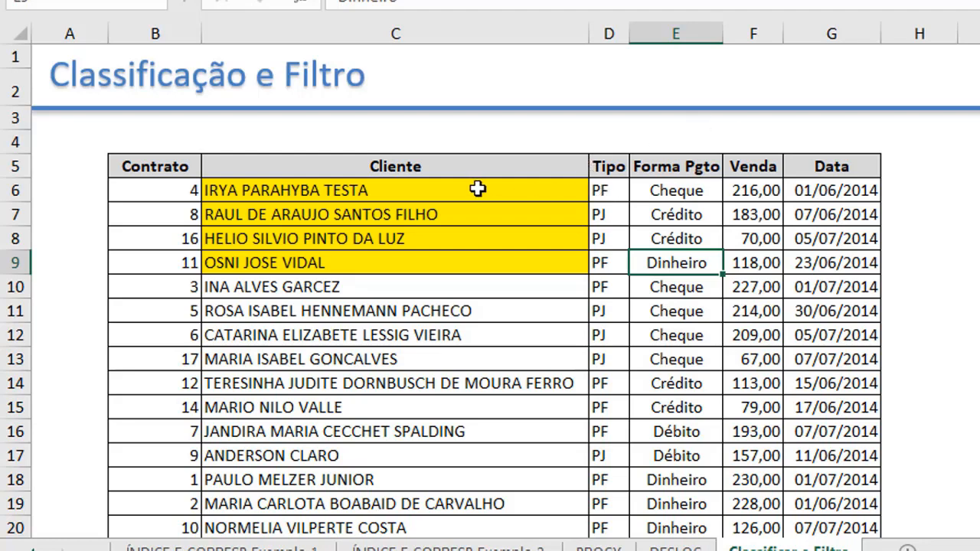
# - Examine the yellow Crédito rows and the uncoloured Cheque rows of the sorted table
pyautogui.moveTo(181, 214); pyautogui.dragTo(884, 243)
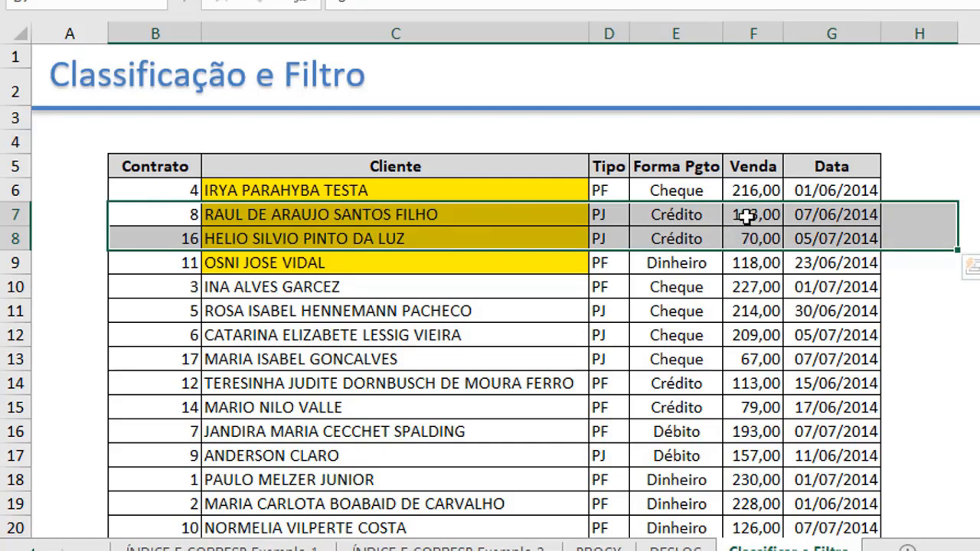
pyautogui.moveTo(302, 290); pyautogui.dragTo(834, 361)
pyautogui.click(471, 388)
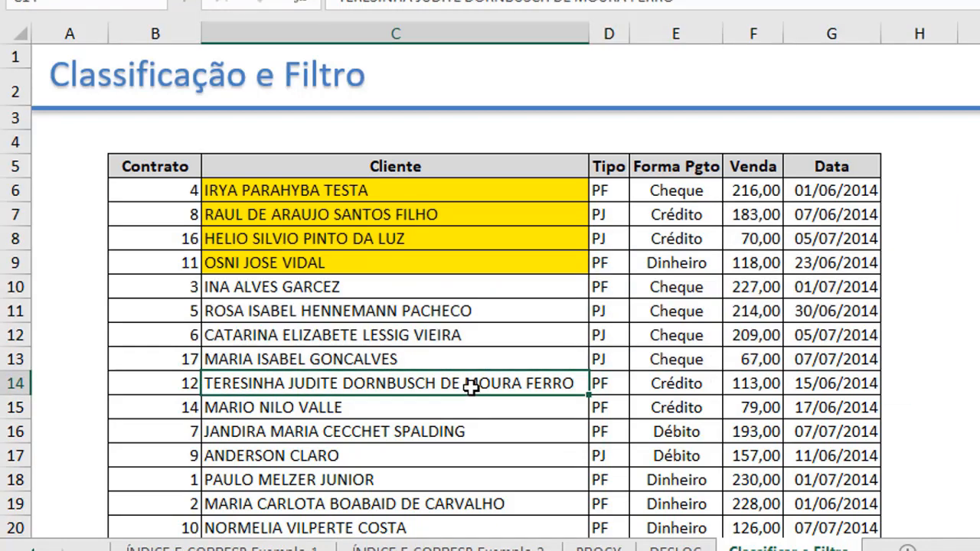